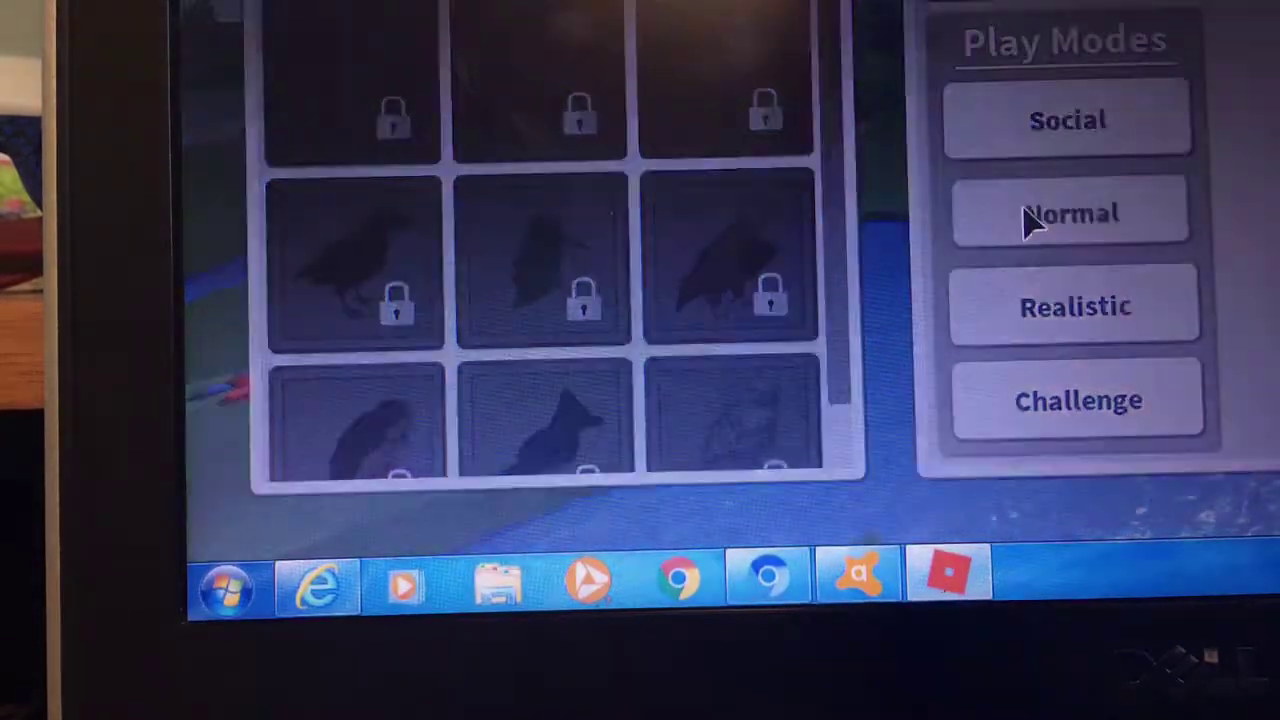
# - Pick Normal in the Play Modes panel to bring up its panel showing a 10m 36s longest run
pyautogui.click(1032, 222)
pyautogui.click(1160, 292)
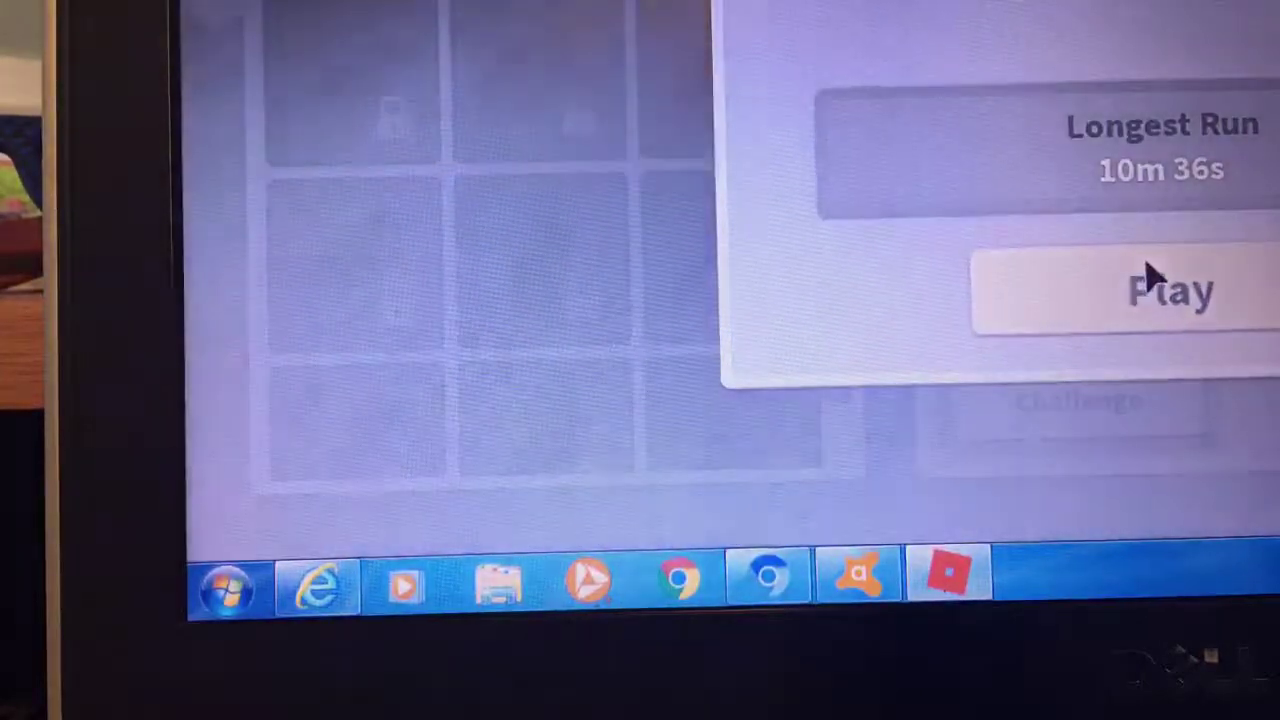